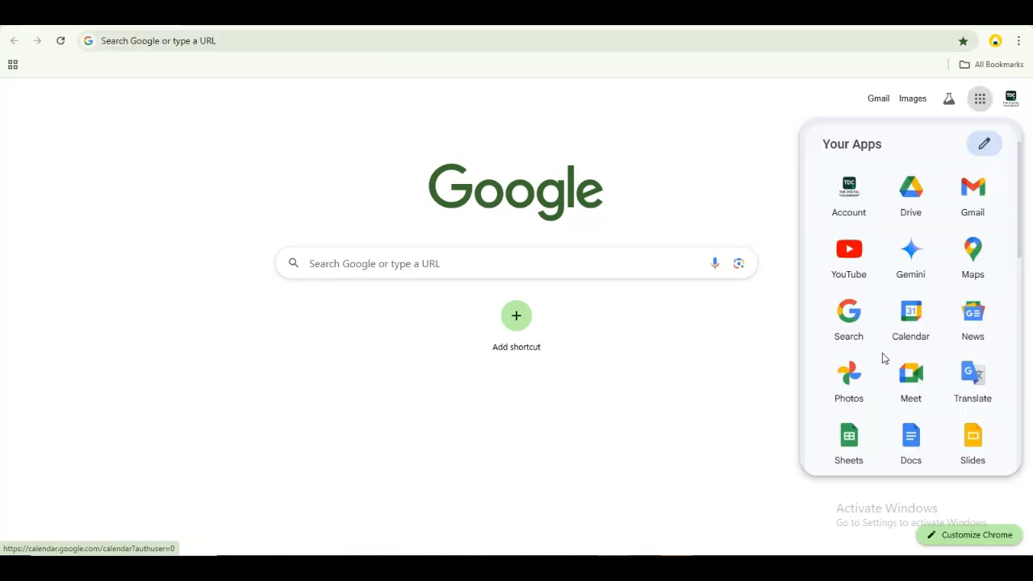
Open Google Meet and start a new meeting scheduled in Google Calendar
{"action": "left_click", "coordinate": [911, 382]}
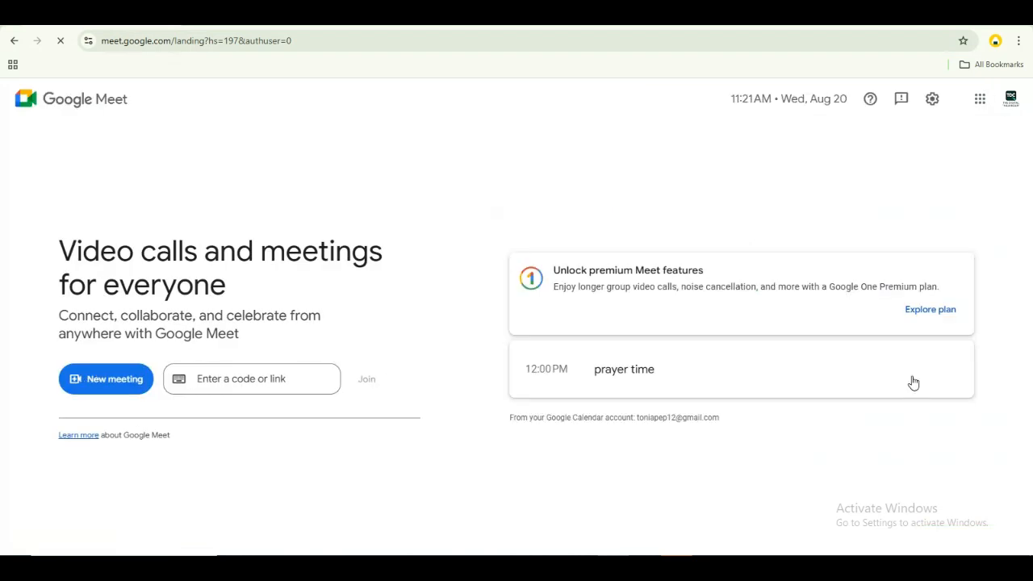
{"action": "left_click", "coordinate": [105, 381]}
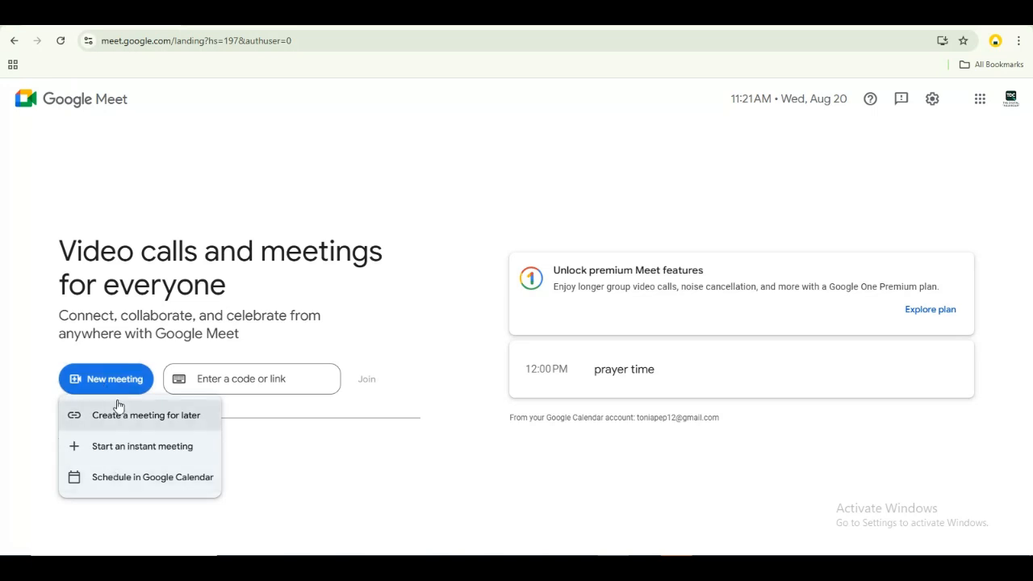
{"action": "left_click", "coordinate": [126, 479]}
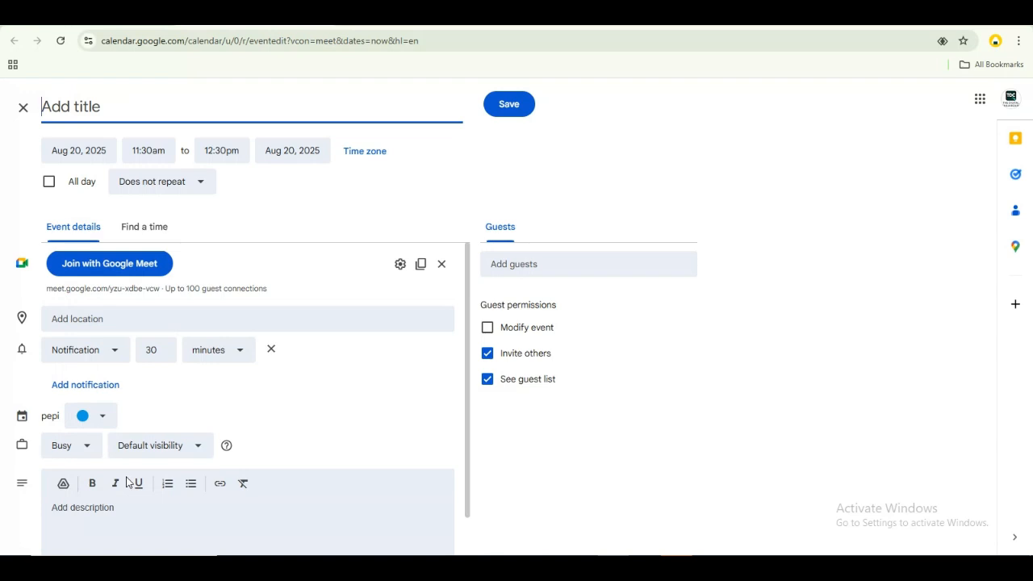
{"action": "left_click", "coordinate": [164, 154]}
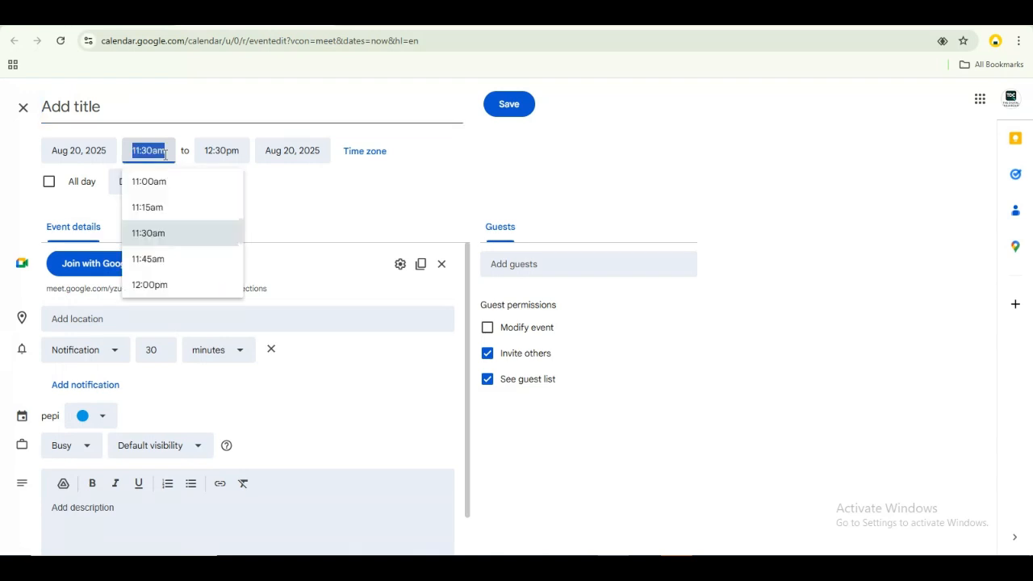
{"action": "left_click", "coordinate": [246, 158]}
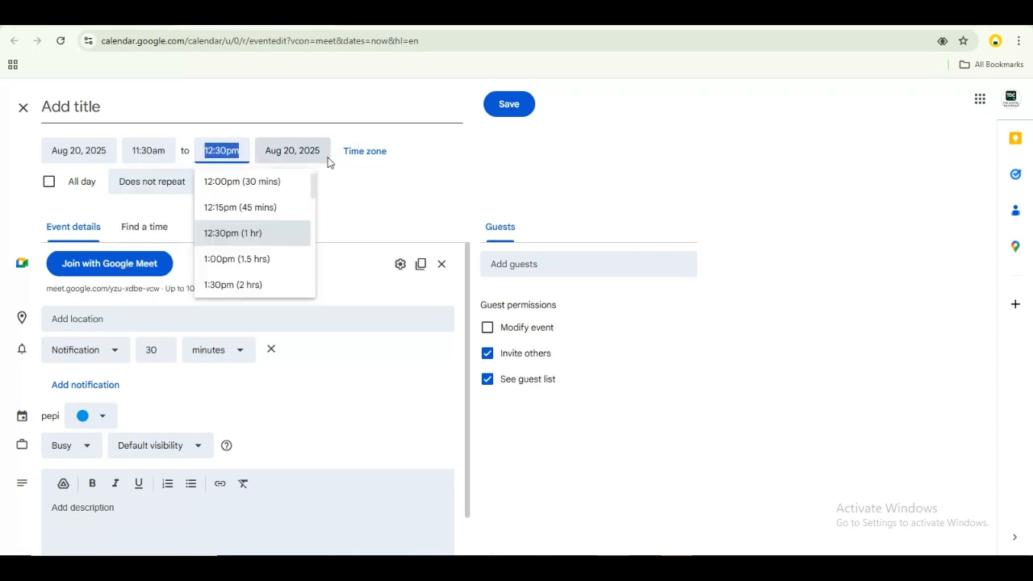
{"action": "left_click", "coordinate": [407, 208]}
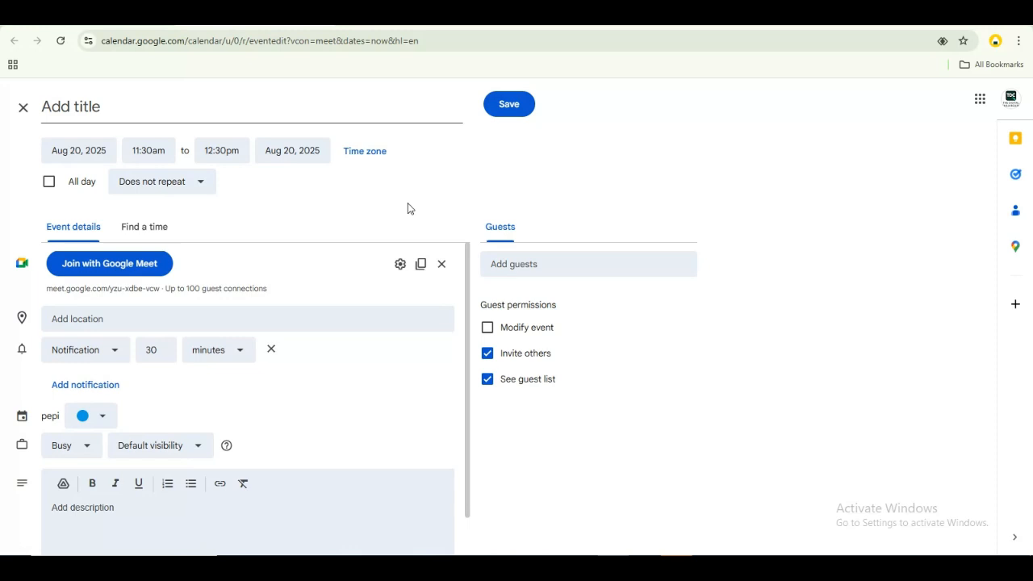
Give the event a custom recurrence of every 1 week on Monday and Wednesday that never ends
{"action": "left_click", "coordinate": [199, 189]}
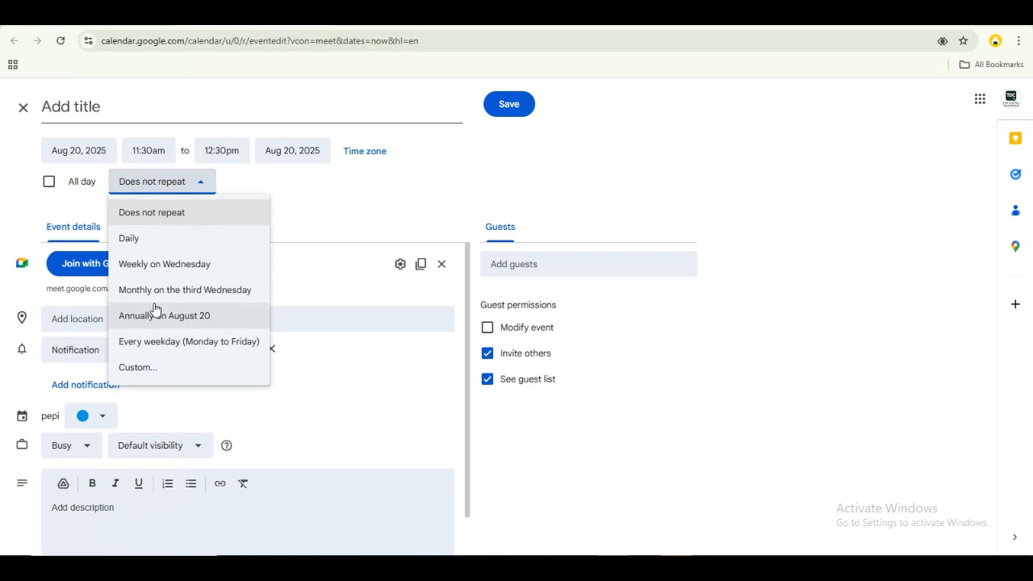
{"action": "left_click", "coordinate": [154, 370]}
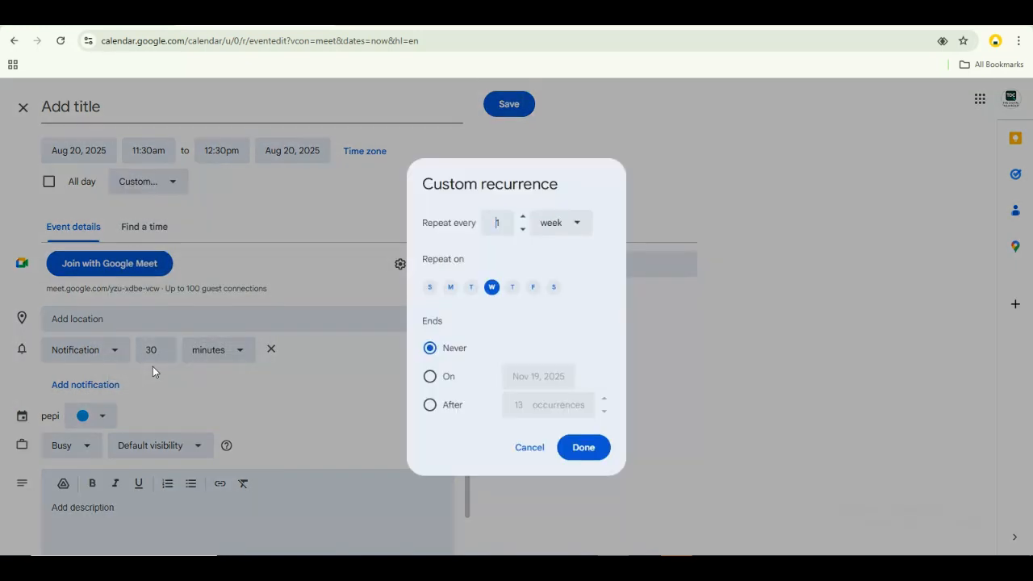
{"action": "left_click", "coordinate": [453, 289]}
{"action": "left_click", "coordinate": [581, 223]}
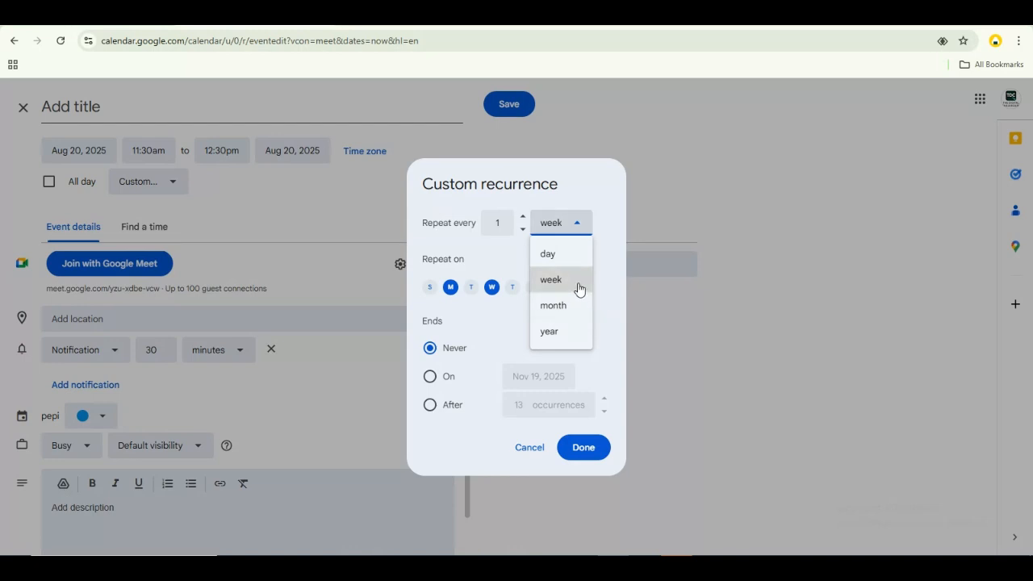
{"action": "left_click", "coordinate": [603, 323]}
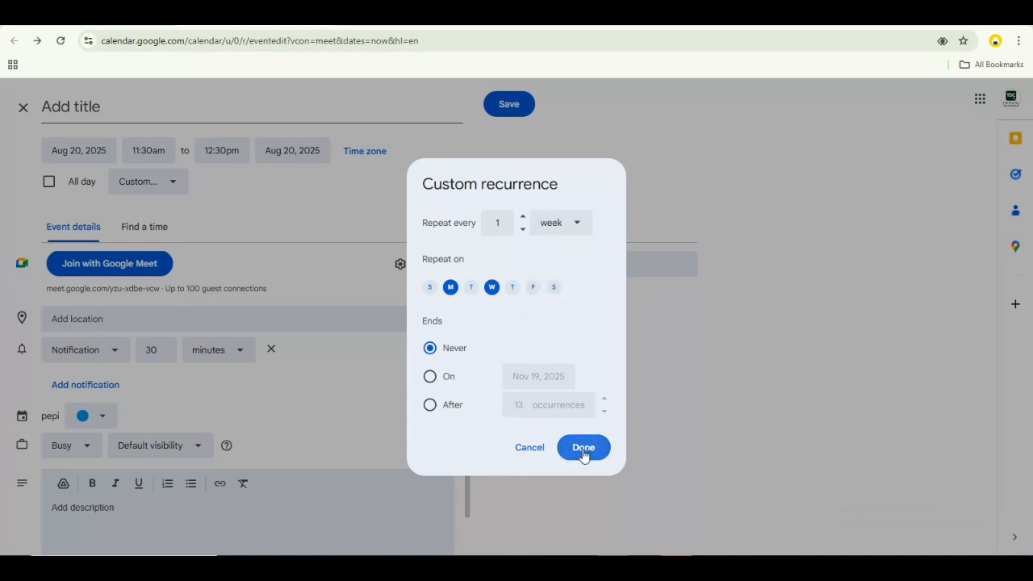
{"action": "left_click", "coordinate": [583, 448]}
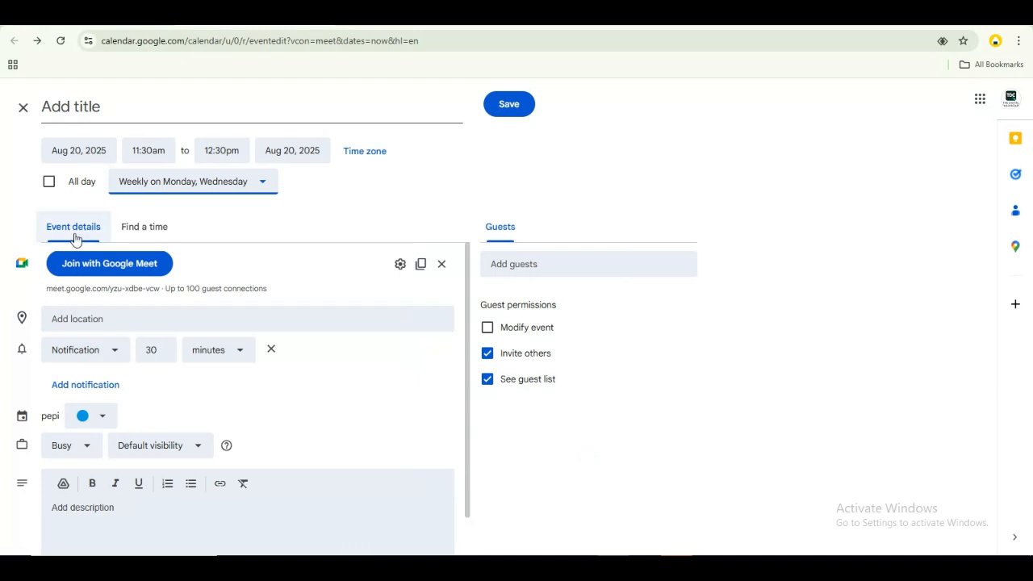
Title the event "CLASS TIME" and copy its Google Meet joining information
{"action": "left_click", "coordinate": [90, 106]}
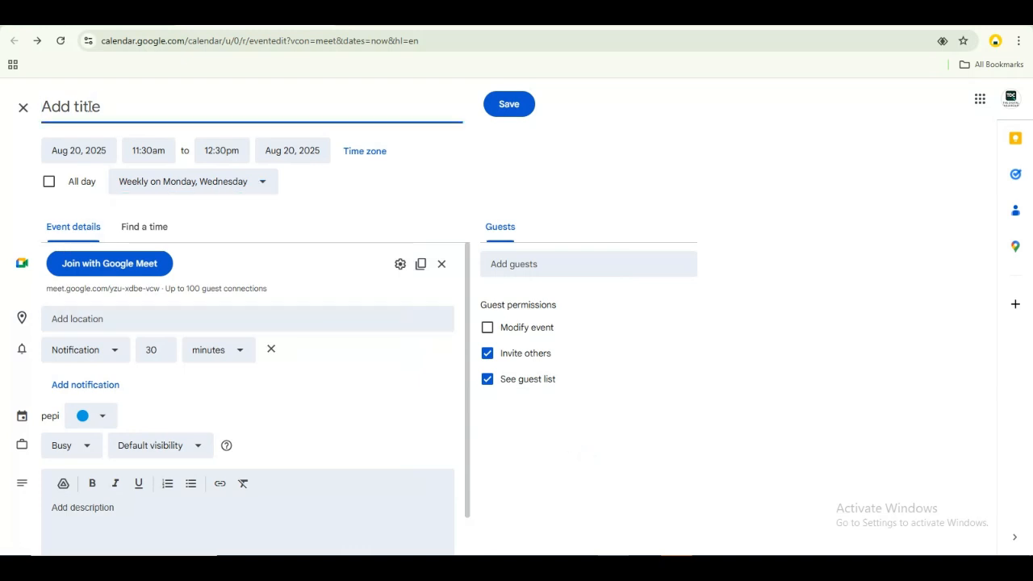
{"action": "type", "text": "CLASSTIME"}
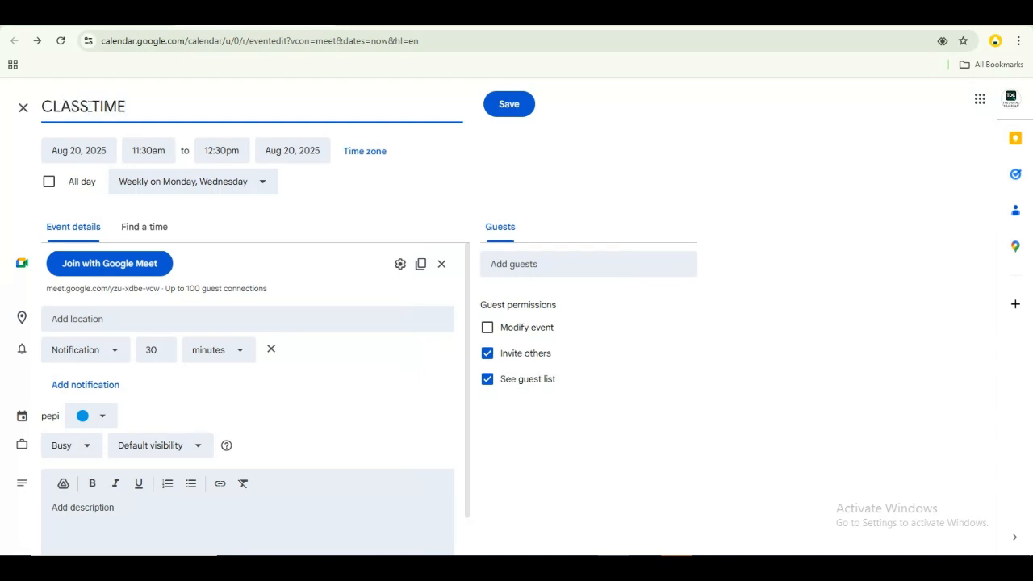
{"action": "left_click", "coordinate": [88, 107]}
{"action": "left_click", "coordinate": [421, 271]}
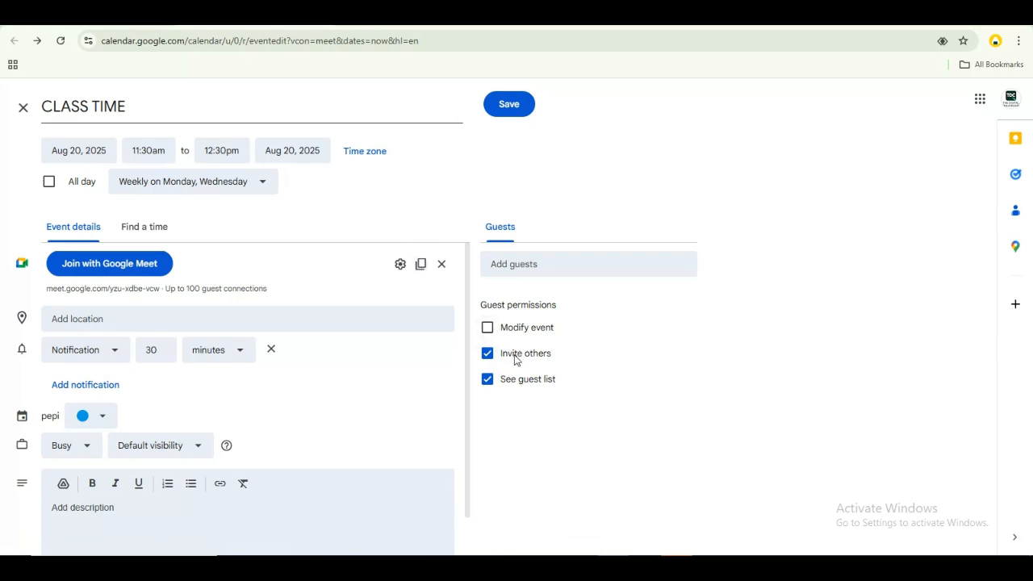
{"action": "left_click", "coordinate": [555, 258]}
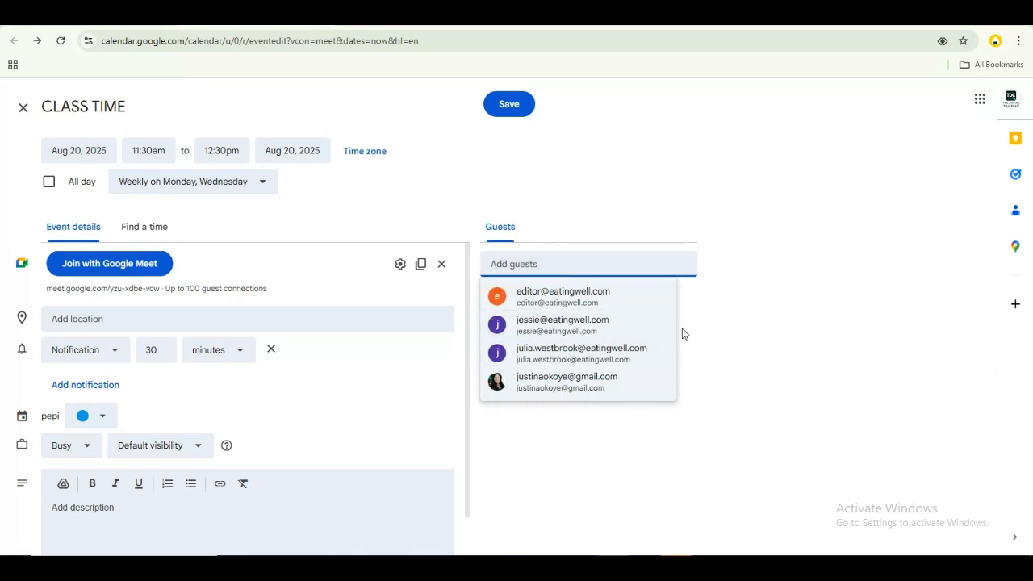
{"action": "left_click", "coordinate": [743, 335]}
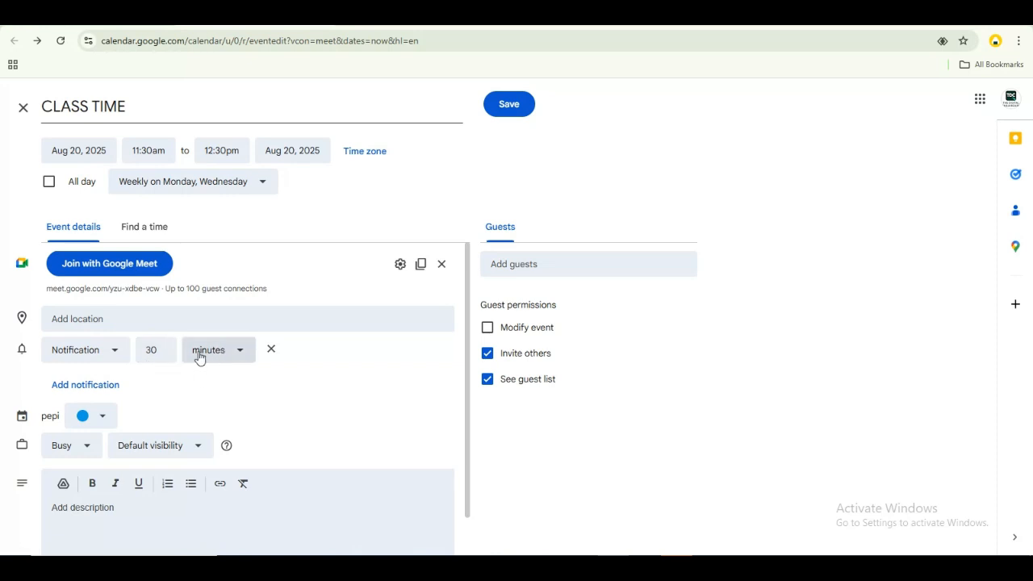
{"action": "left_click", "coordinate": [237, 355]}
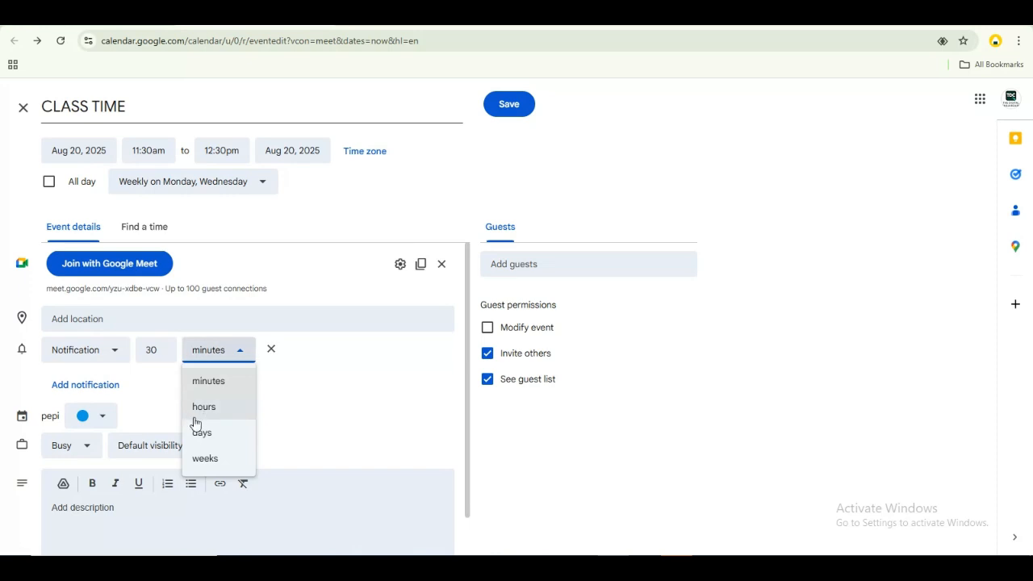
{"action": "left_click", "coordinate": [157, 396]}
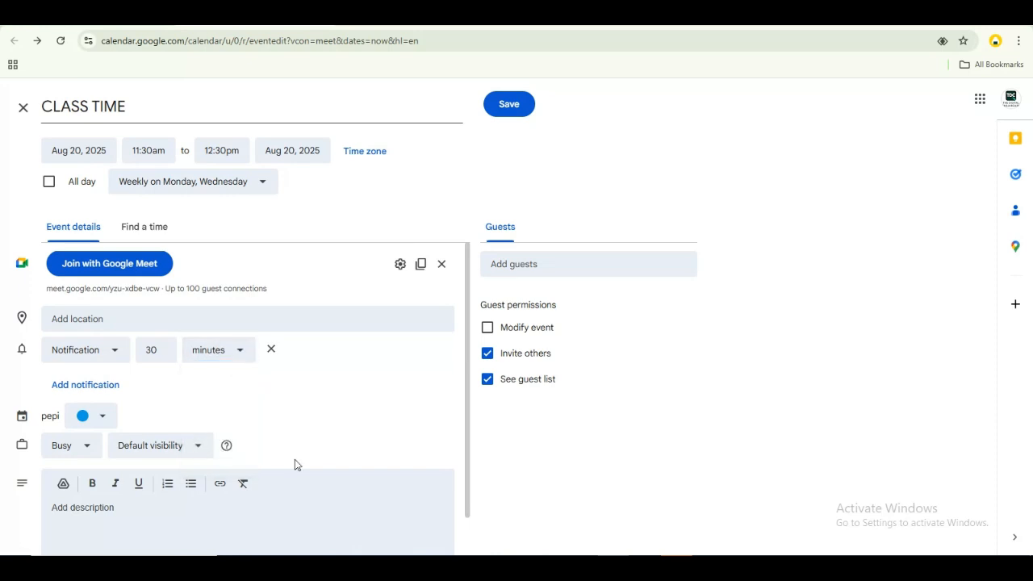
{"action": "left_click", "coordinate": [104, 419]}
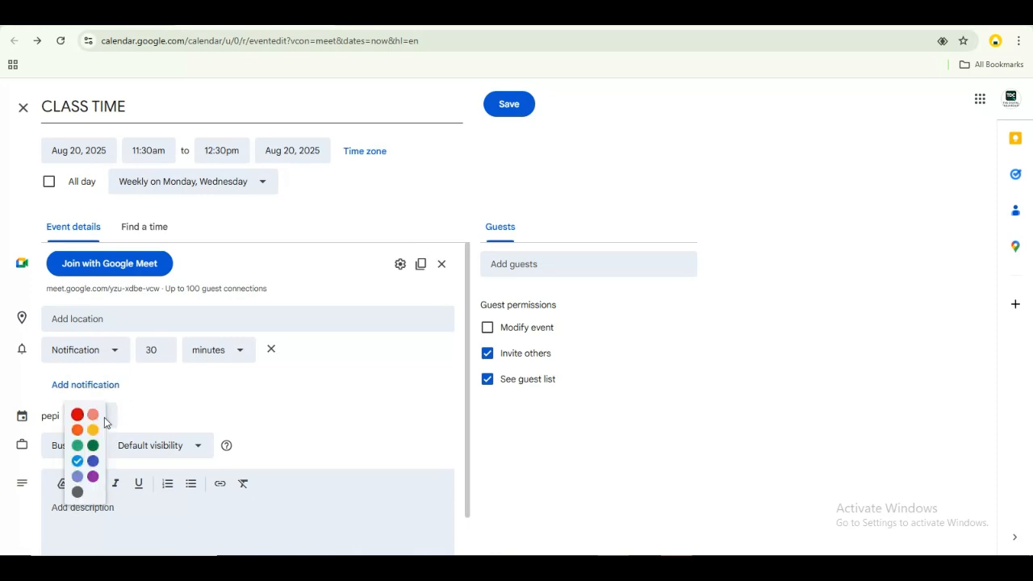
{"action": "left_click", "coordinate": [146, 417]}
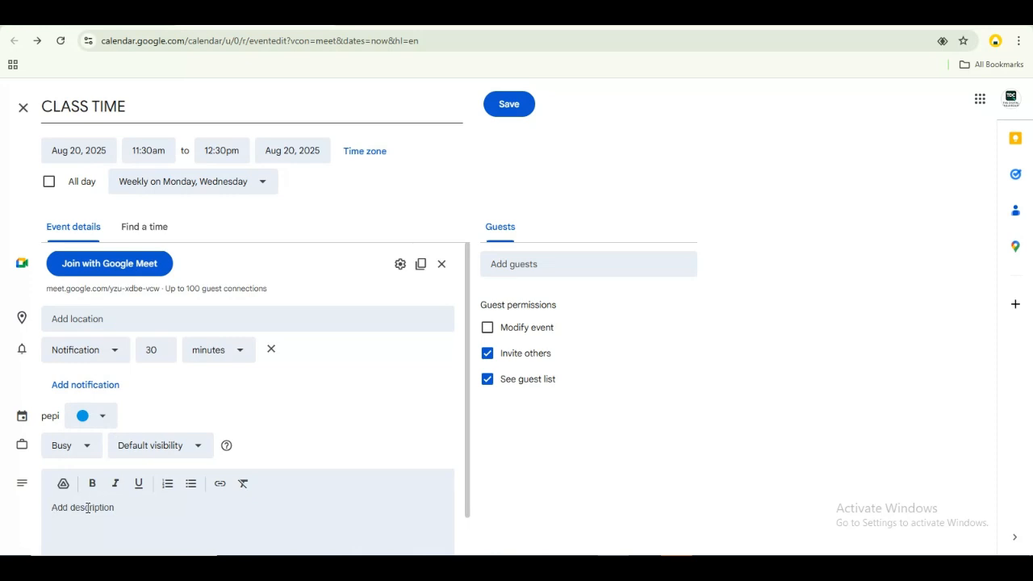
Add the description "The digital chalkboard" to the event and save it
{"action": "left_click", "coordinate": [87, 508]}
{"action": "type", "text": "The digital chalkbor"}
{"action": "key", "text": "BackSpace"}
{"action": "type", "text": "ard"}
{"action": "left_click", "coordinate": [503, 111]}
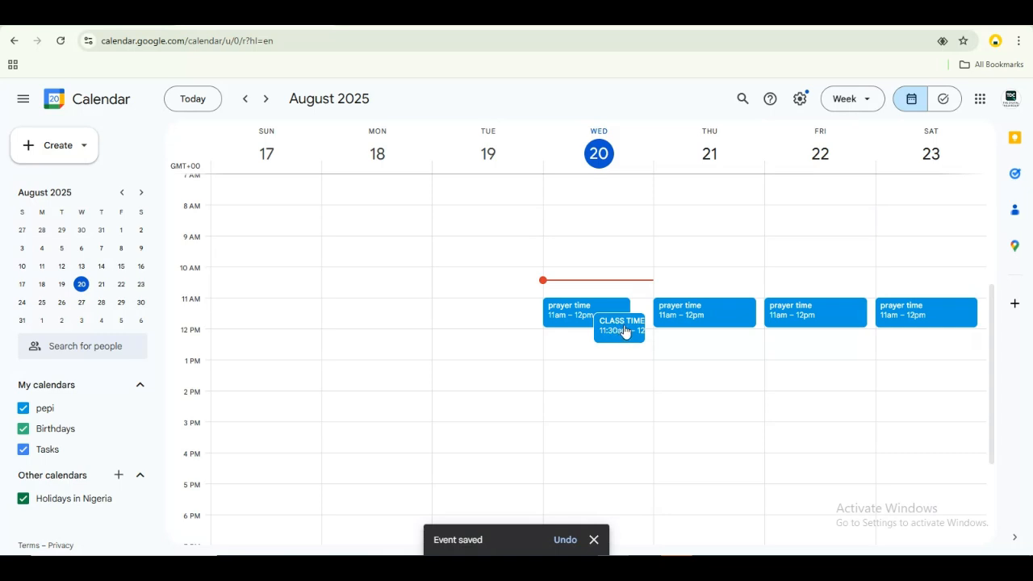
Find the CLASS TIME event on Wednesday, August 20 in the week view and open its details
{"action": "scroll", "coordinate": [622, 349], "scroll_direction": "down", "scroll_amount": 3}
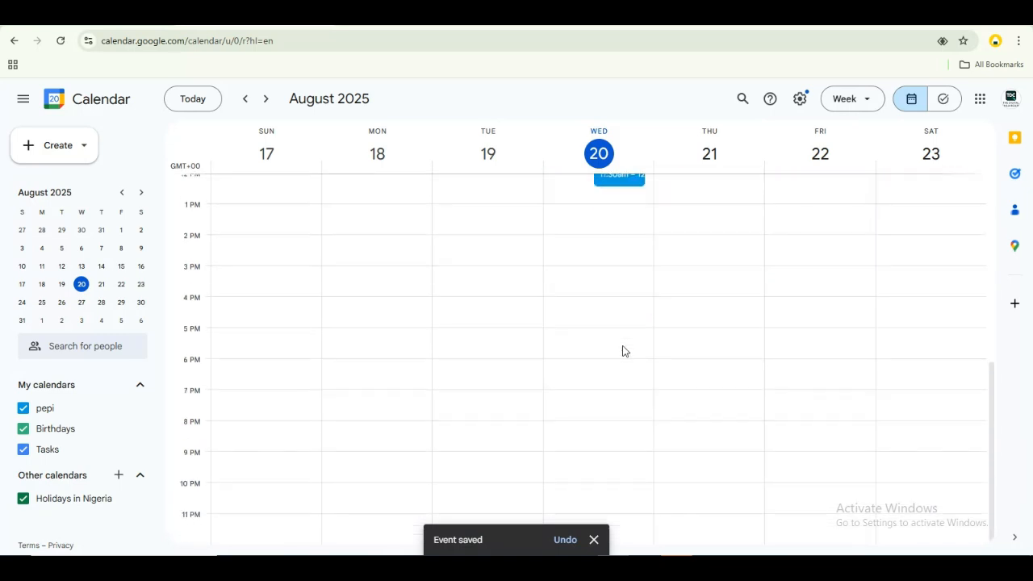
{"action": "scroll", "coordinate": [621, 349], "scroll_direction": "up", "scroll_amount": 5}
{"action": "scroll", "coordinate": [622, 350], "scroll_direction": "up", "scroll_amount": 1}
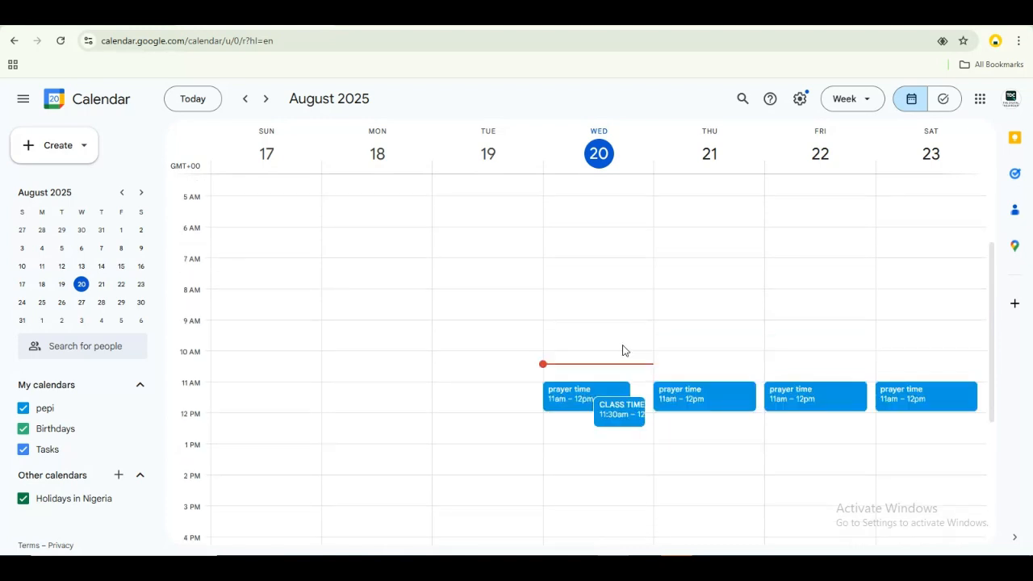
{"action": "left_click", "coordinate": [620, 415]}
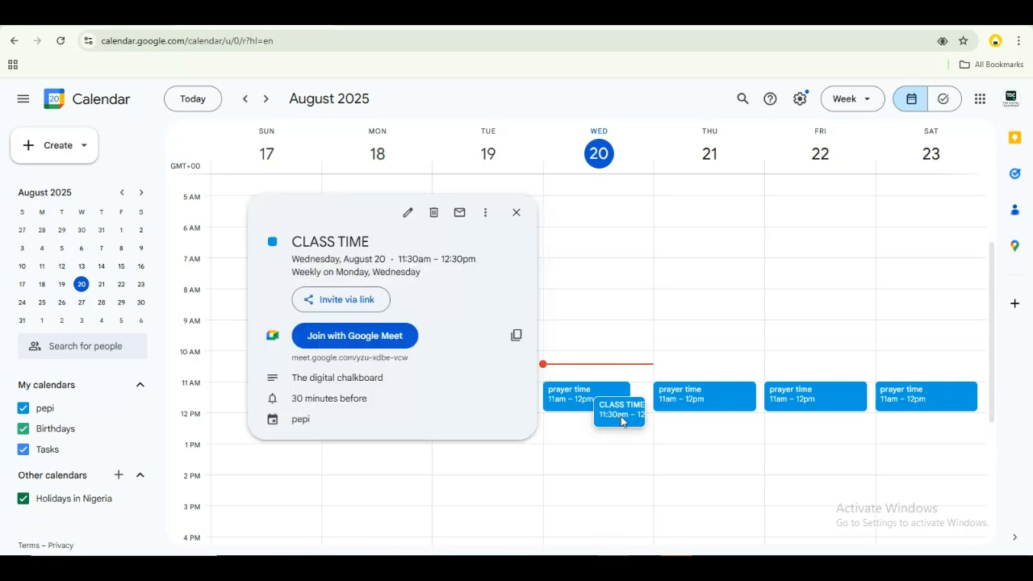